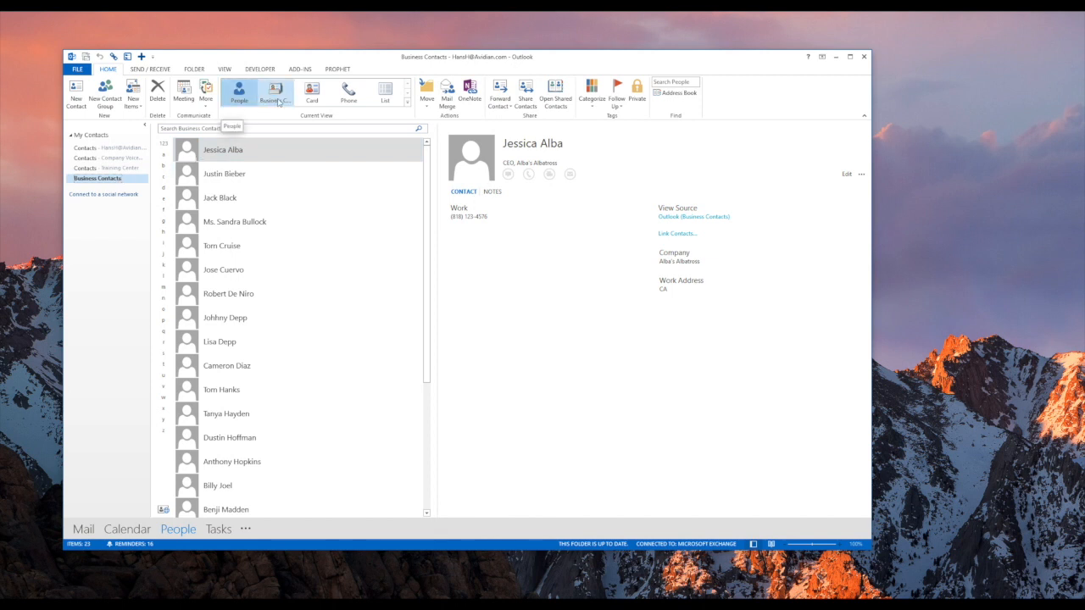
Show the business contacts in List view and remove the Department column
left_click(388, 95)
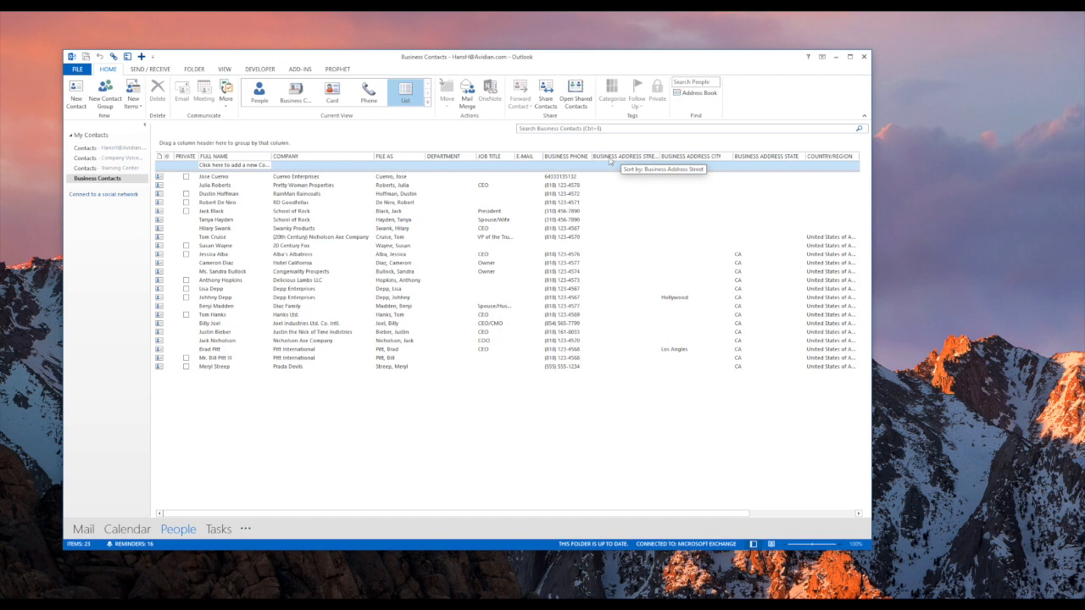
left_click(440, 157)
left_click_drag(440, 157, 446, 133)
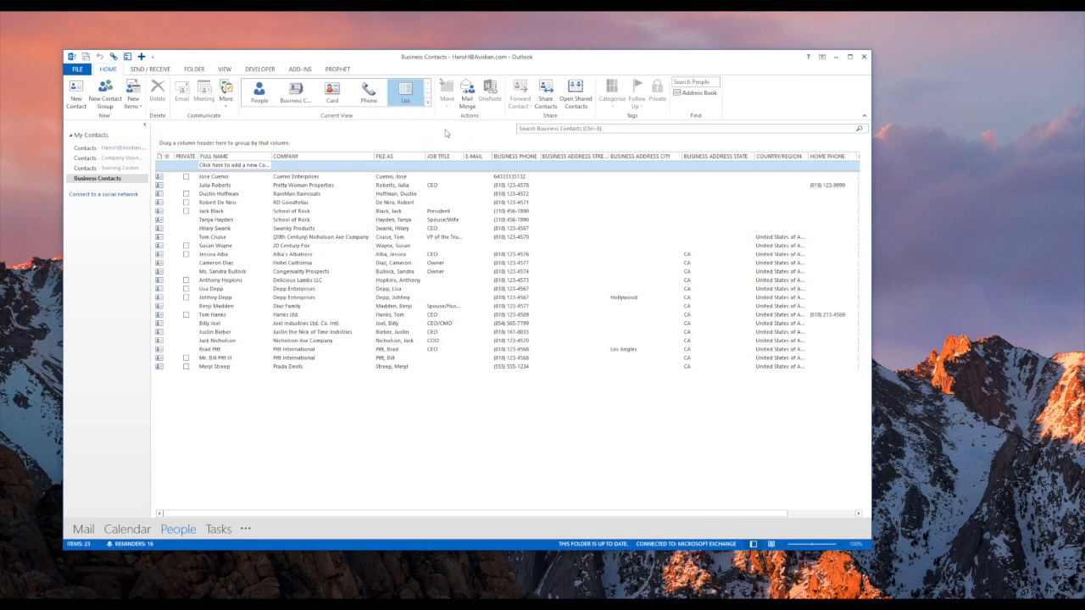
Open the Field Chooser for the contact list and show its Address fields, trying out the City field
right_click(443, 160)
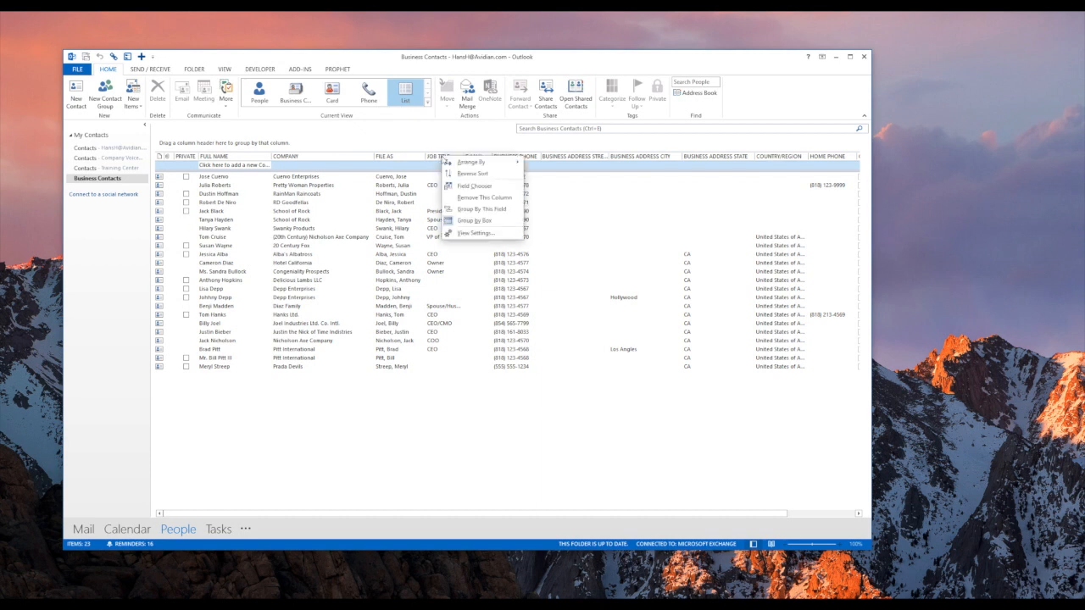
left_click(472, 186)
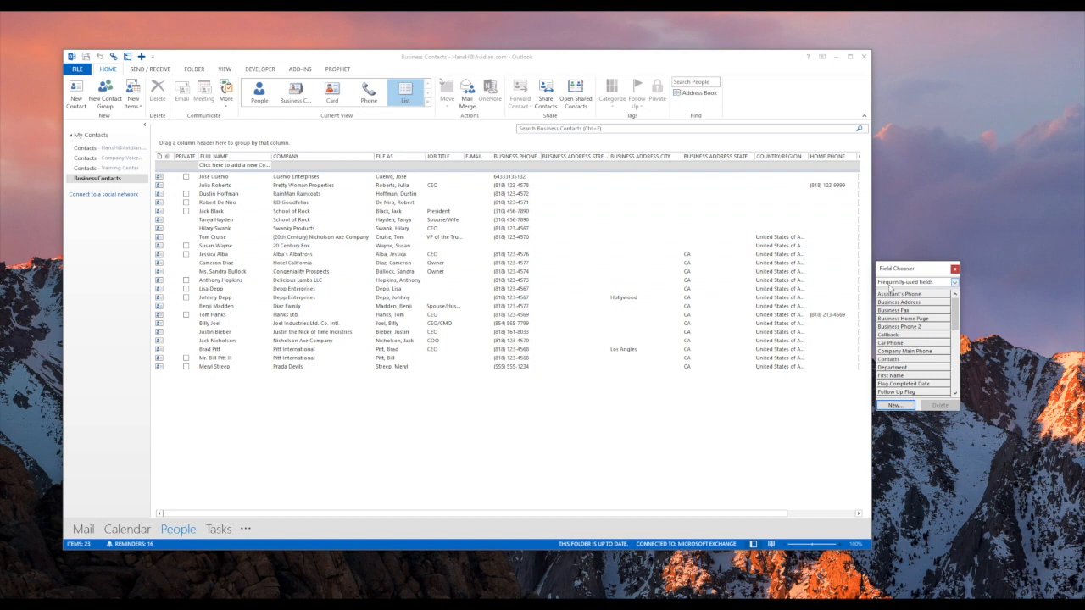
left_click(955, 283)
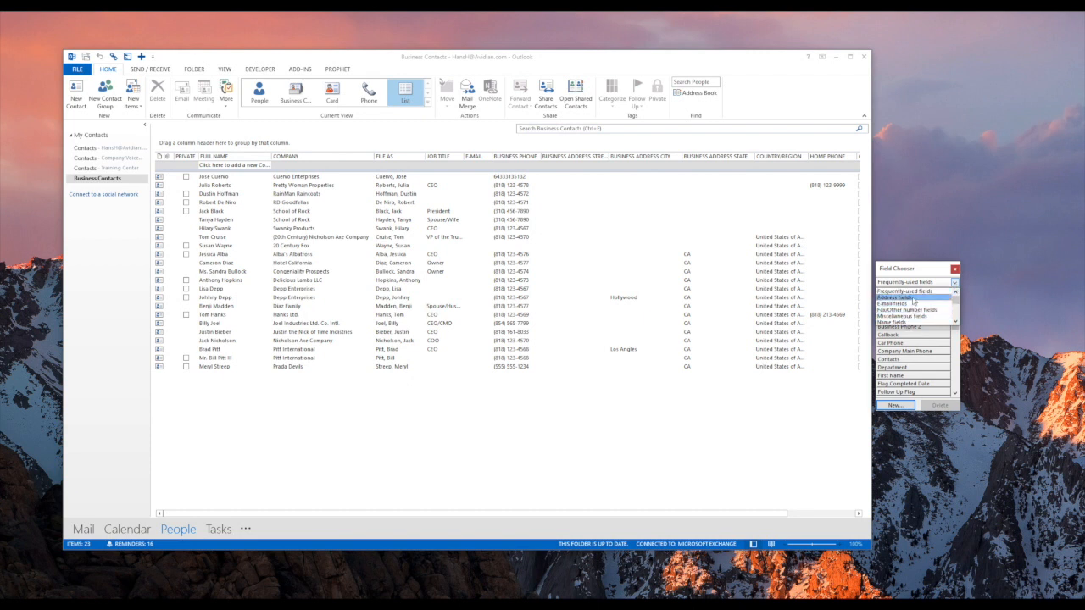
left_click(914, 299)
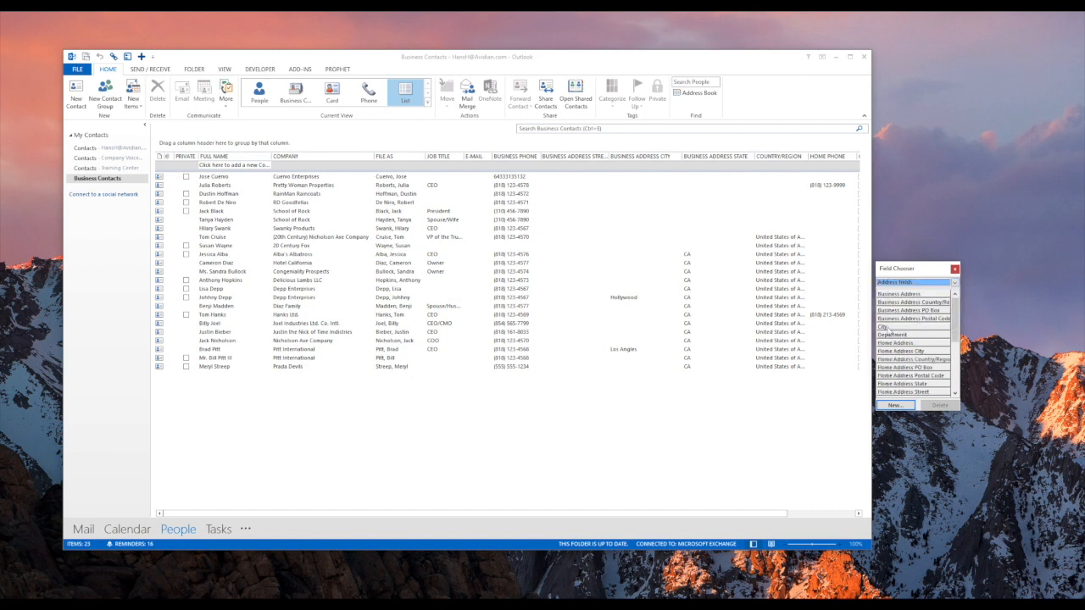
left_click_drag(889, 329, 933, 281)
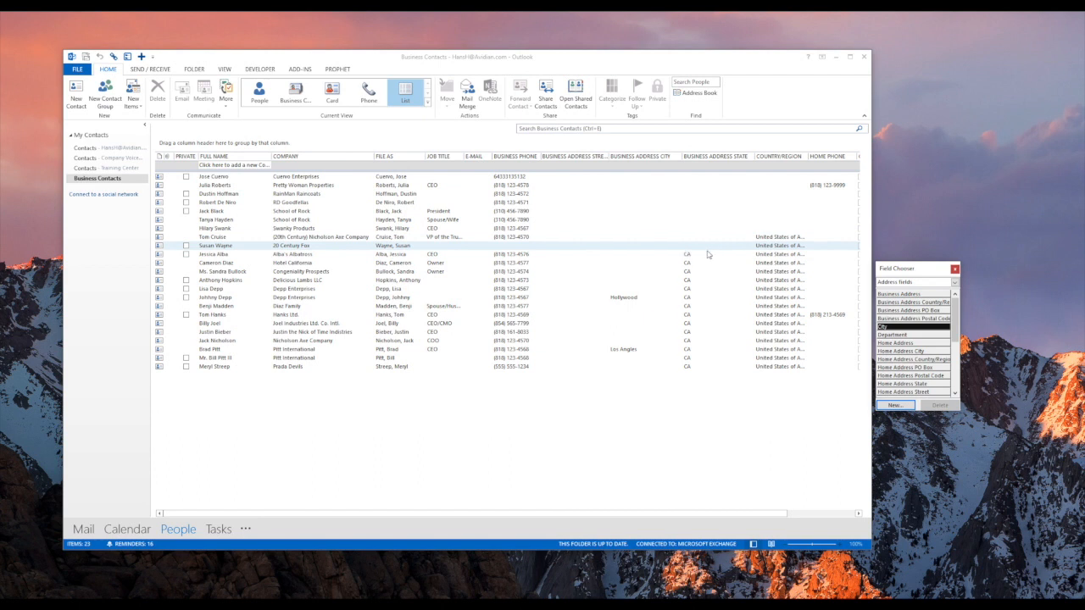
Group the contact list by Business Address State
right_click(771, 160)
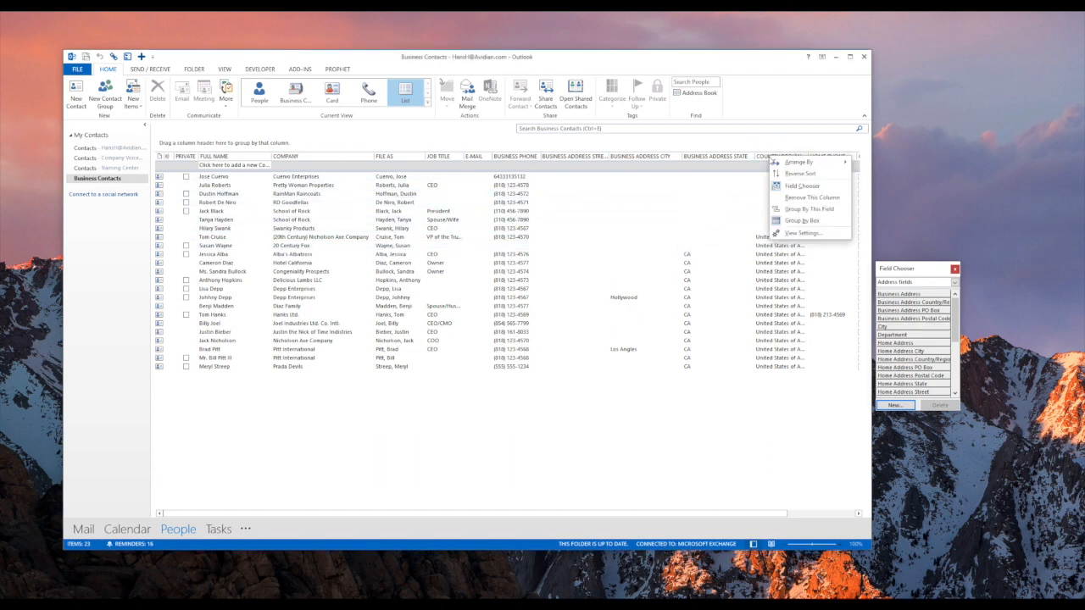
right_click(714, 160)
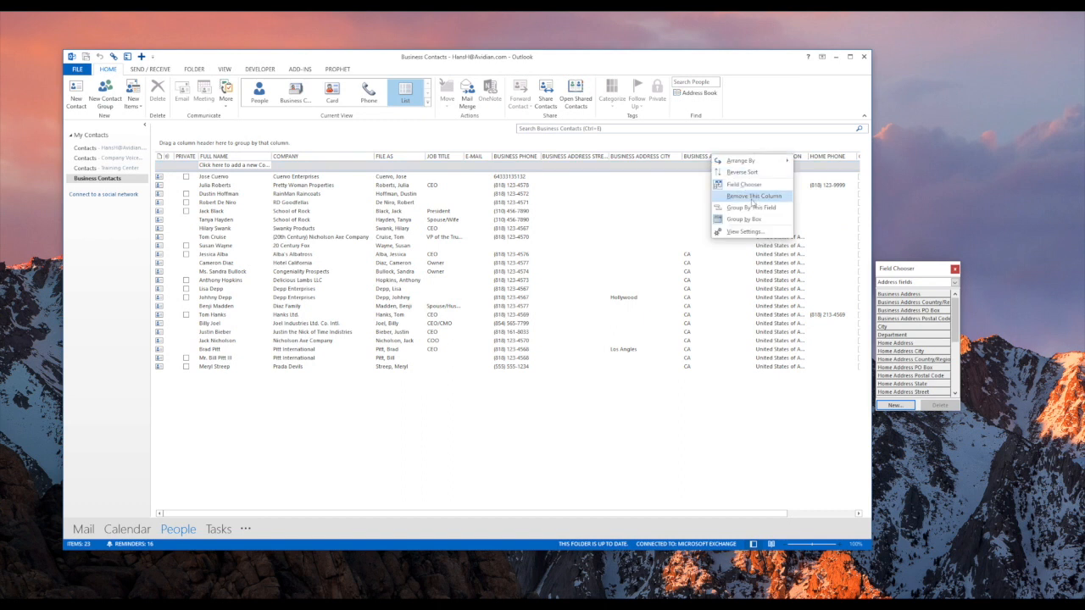
left_click(751, 208)
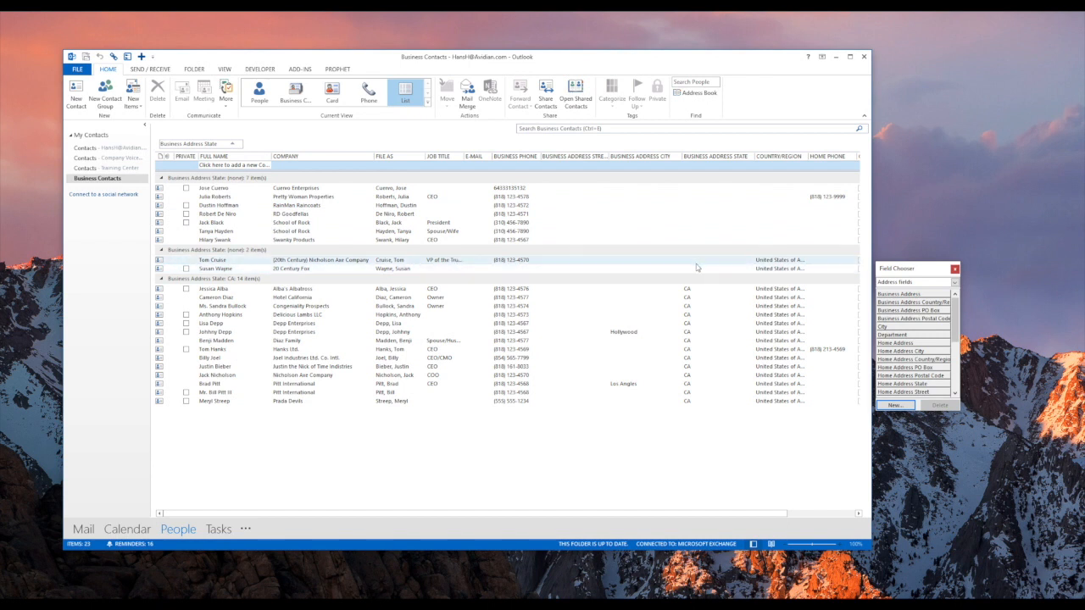
Move the (20th Century) Nicholson Axe Company and 20 Century Fox contacts, plus the School of Rock President, into the CA state group
left_click(365, 261)
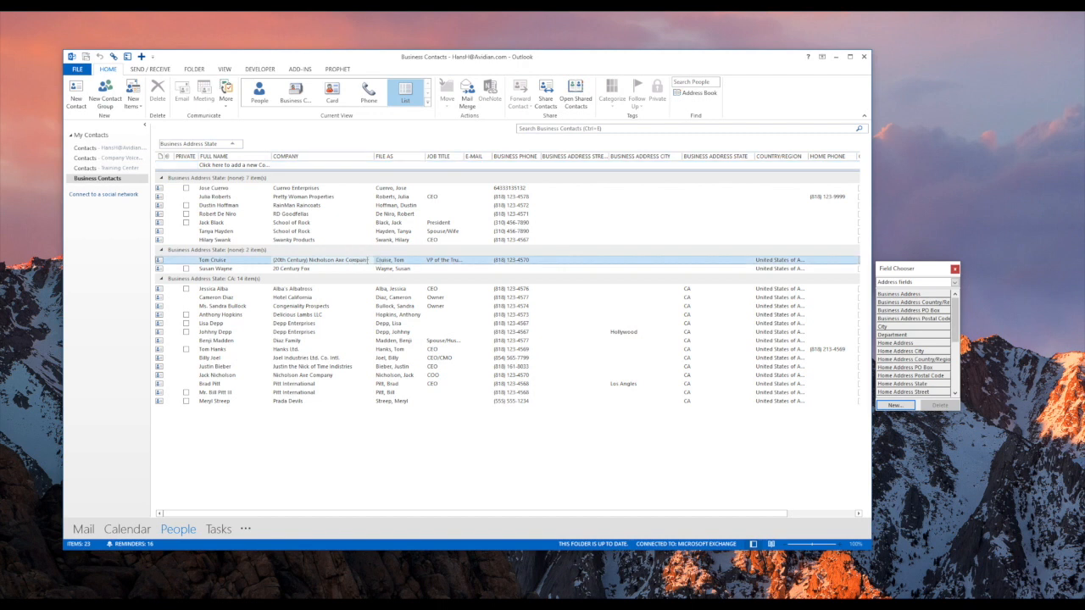
left_click(320, 269, "shift")
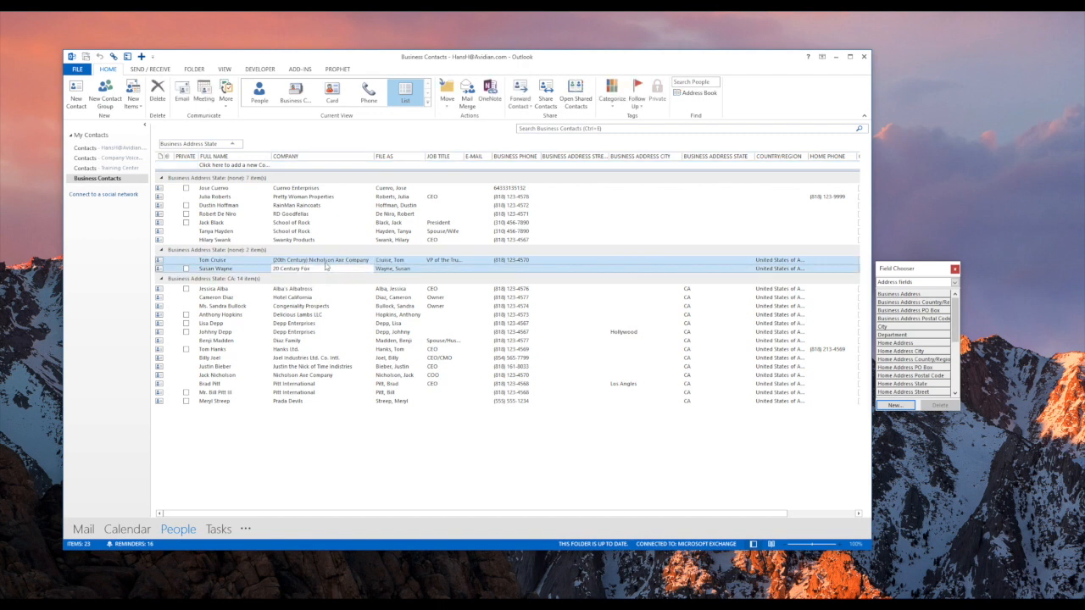
left_click(299, 223, "ctrl")
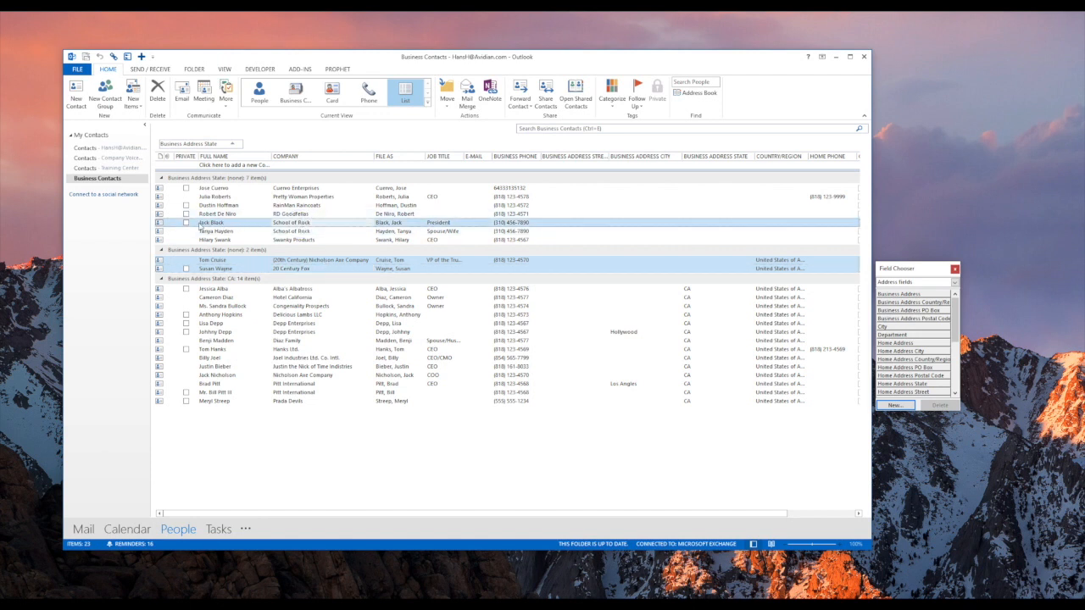
left_click_drag(159, 223, 169, 309)
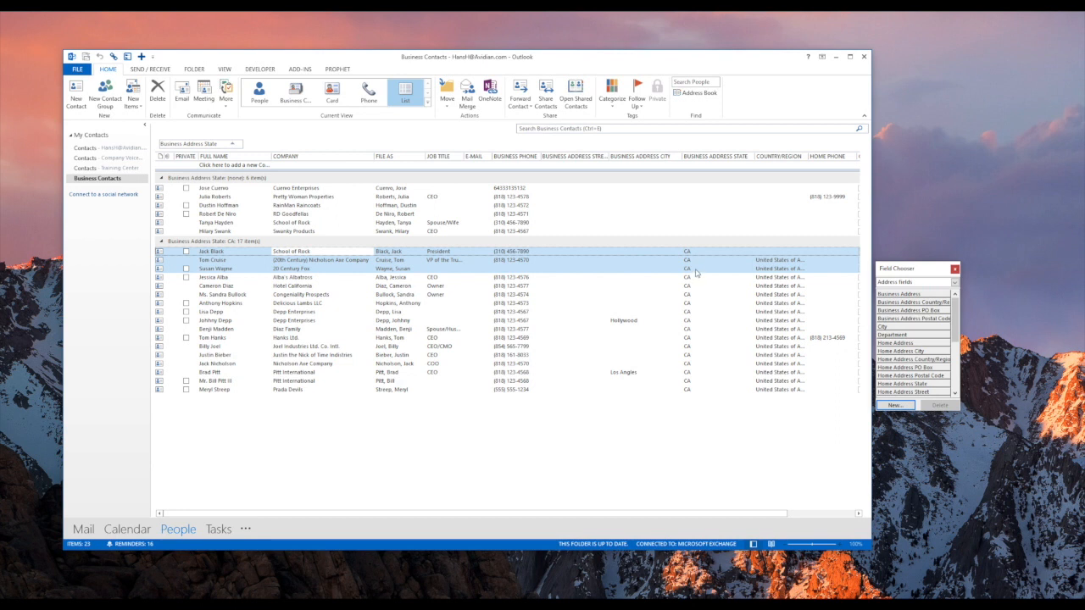
Remove the Business Address State grouping and group the contacts by Country/Region
right_click(200, 146)
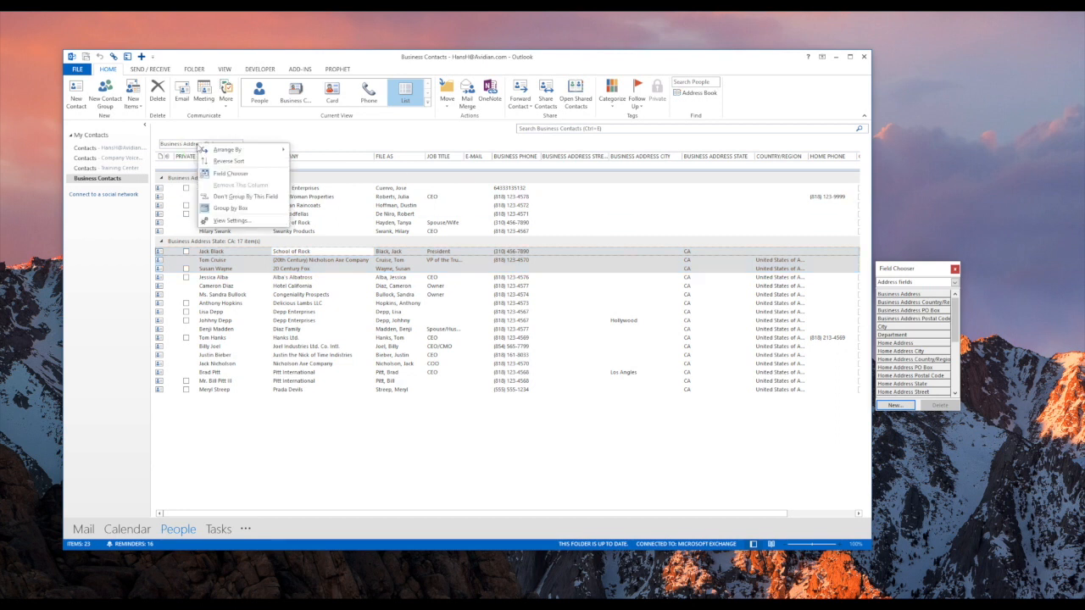
left_click(260, 201)
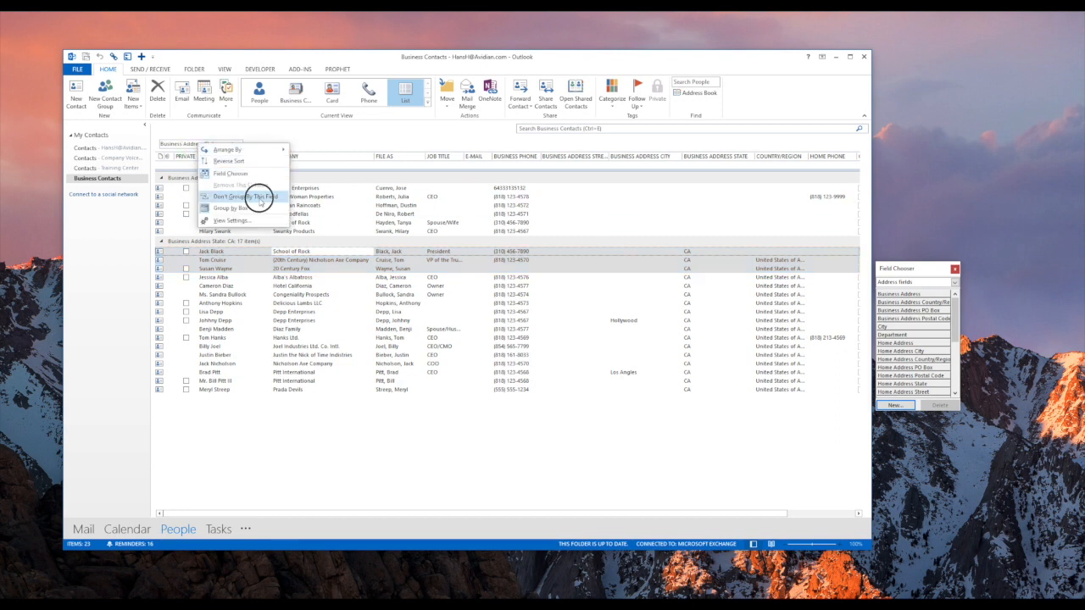
right_click(789, 160)
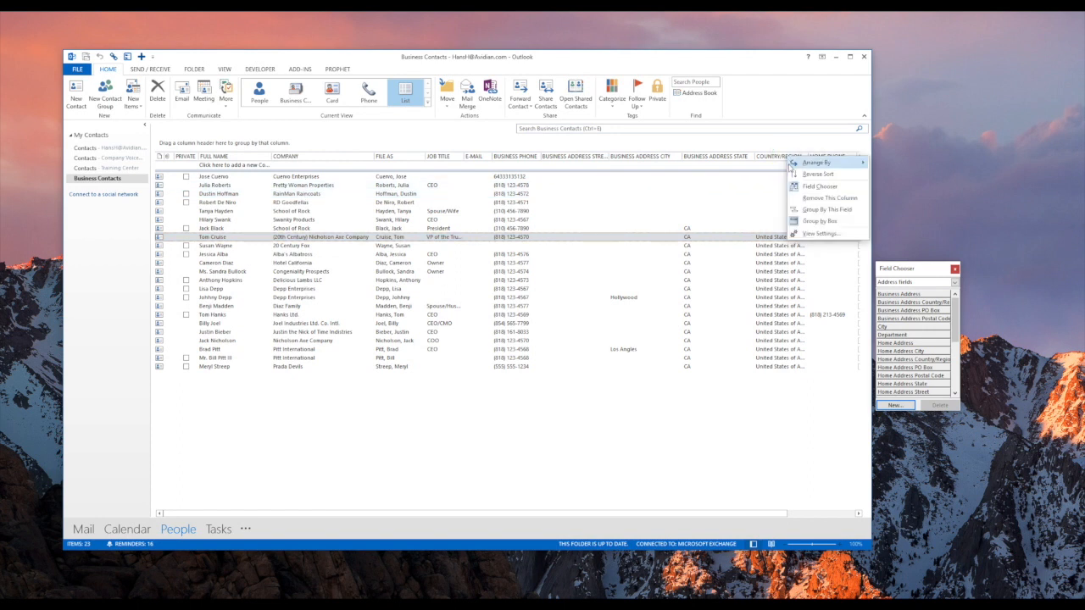
left_click(814, 210)
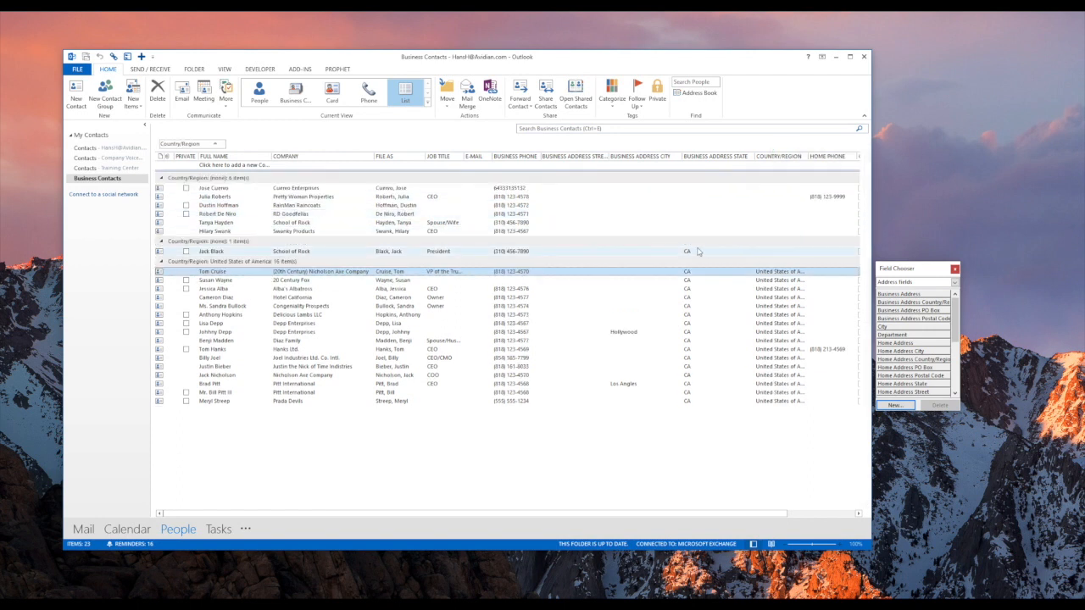
Move the School of Rock President into the United States of America group and widen the Country/Region column to fit its text
left_click_drag(515, 252, 646, 278)
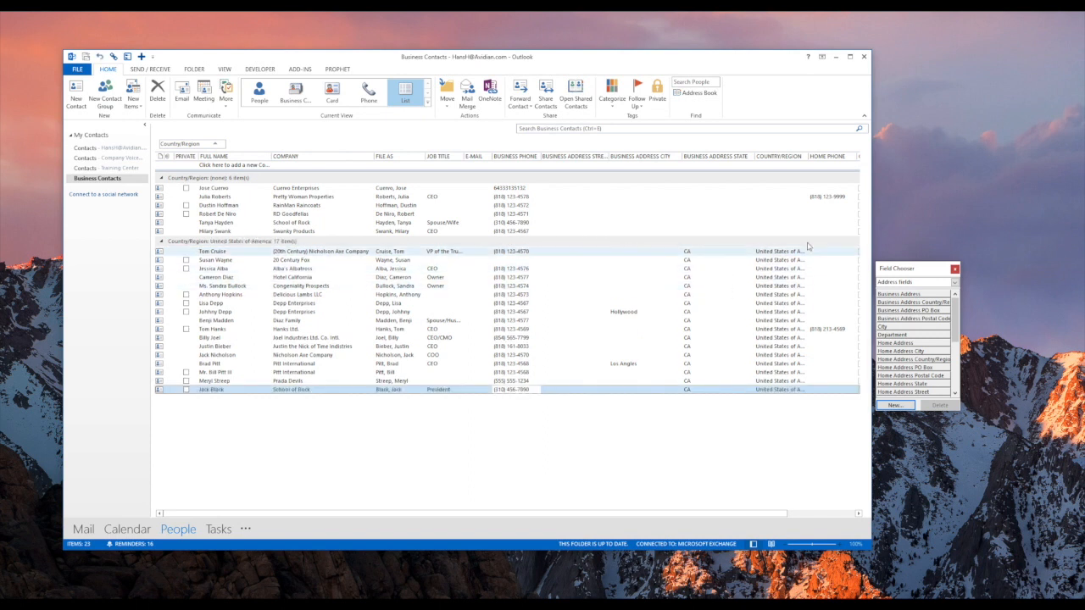
left_click_drag(809, 156, 832, 157)
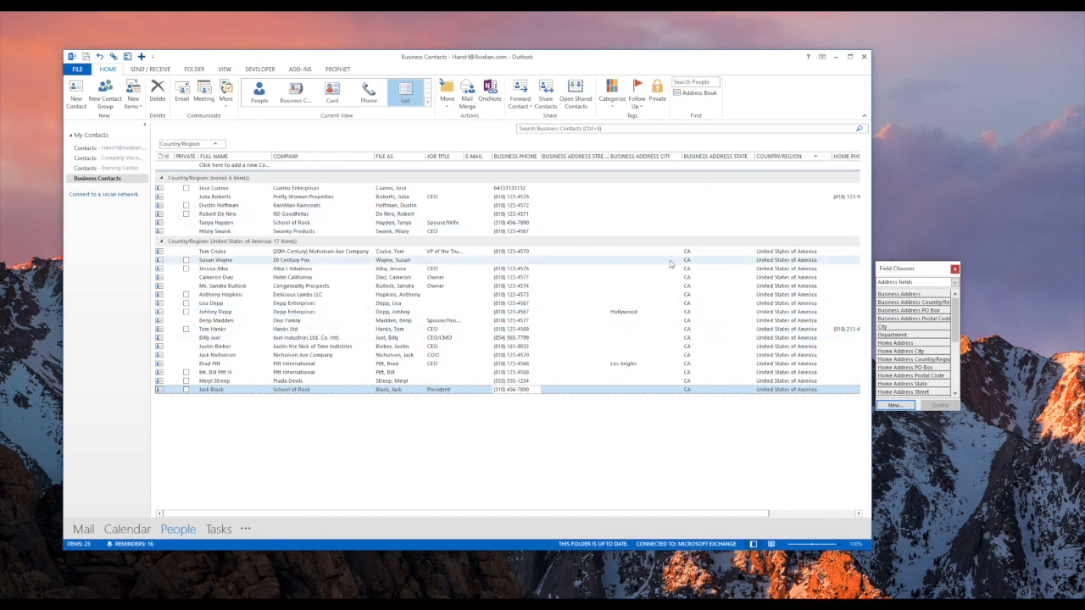
Remove the Country/Region grouping and group the contacts by Business Address City
right_click(188, 145)
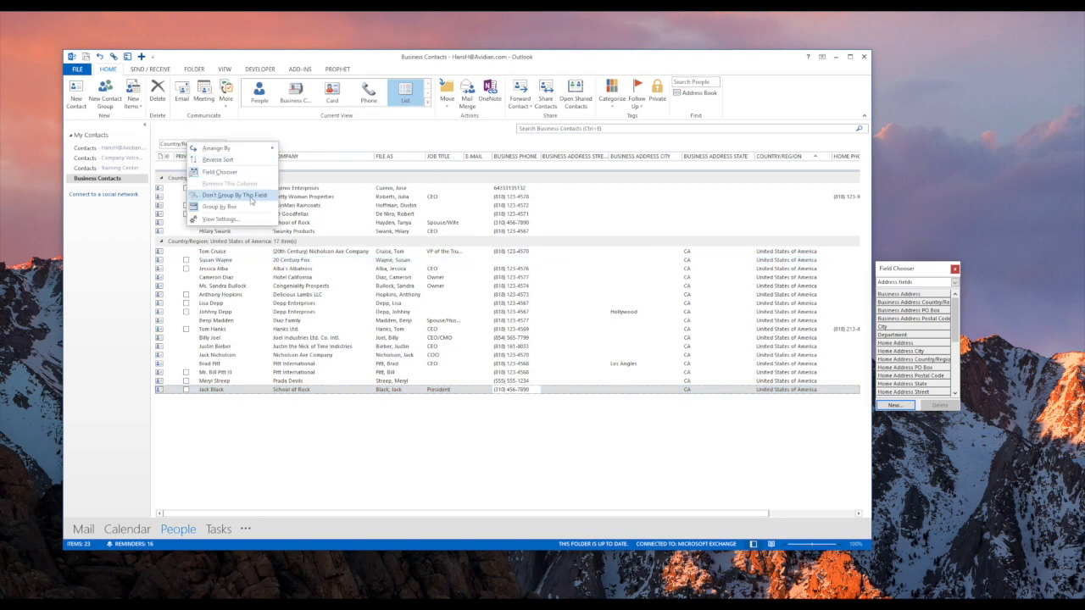
left_click(251, 200)
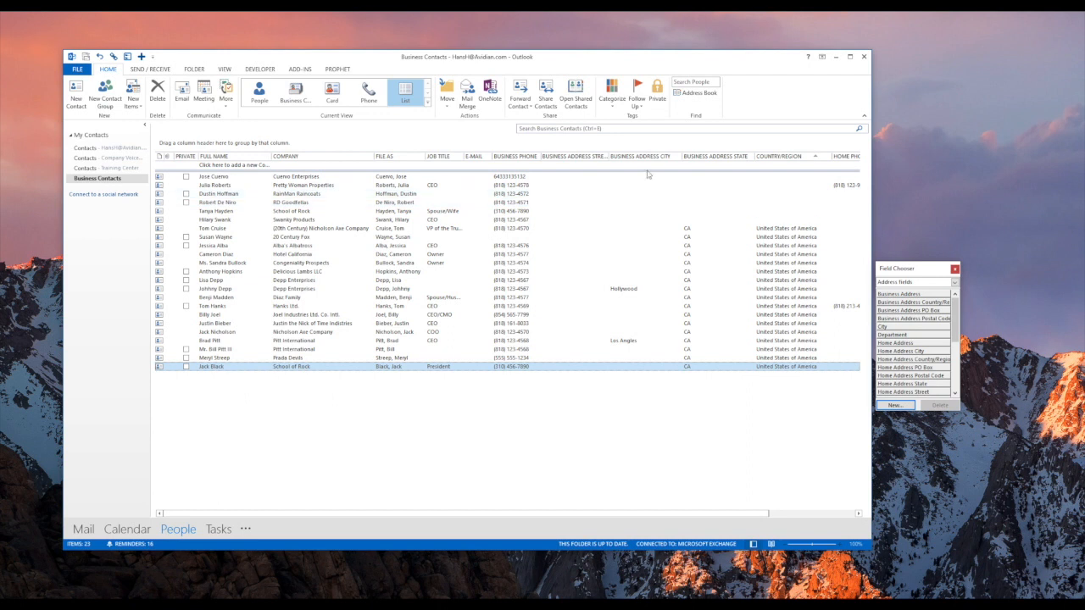
right_click(647, 160)
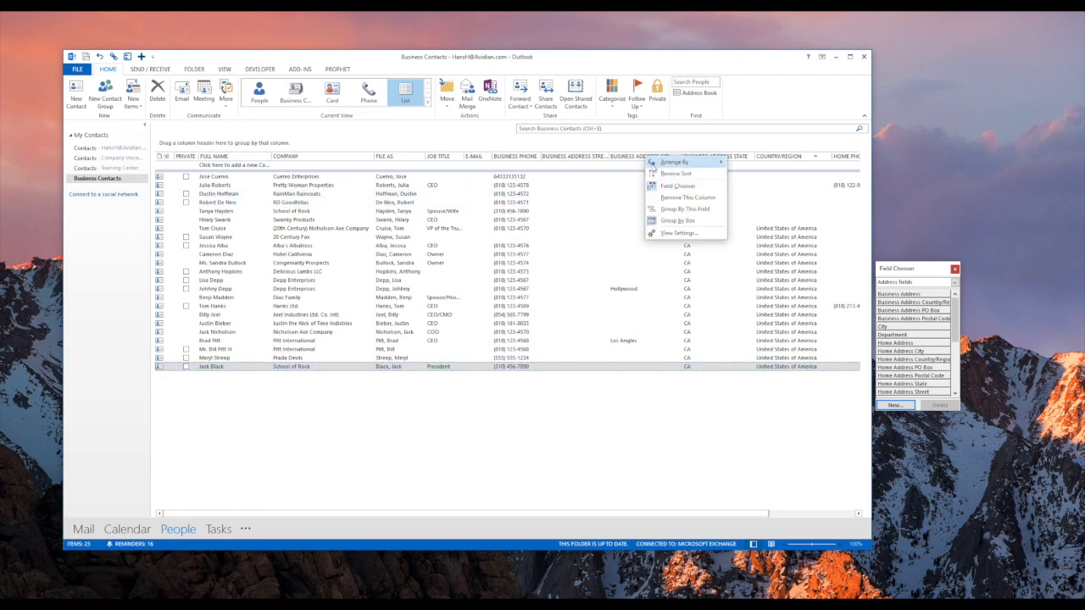
left_click(694, 208)
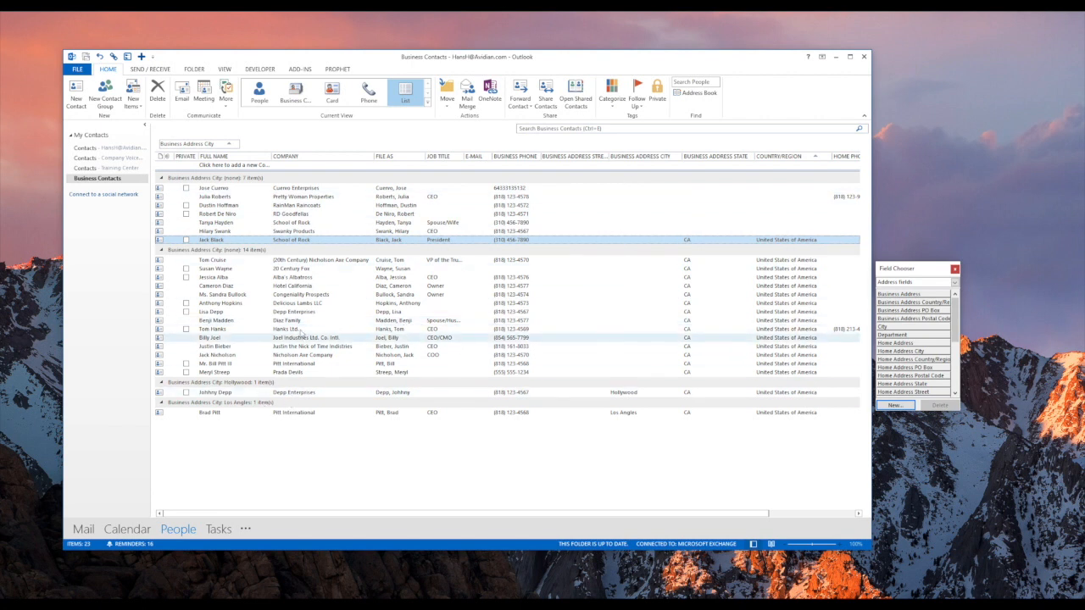
Move the Depp Enterprises contact without a city into Hollywood, and the cityless Pitt International and Delicious Lambs LLC contacts into Los Angles
left_click_drag(291, 314, 328, 396)
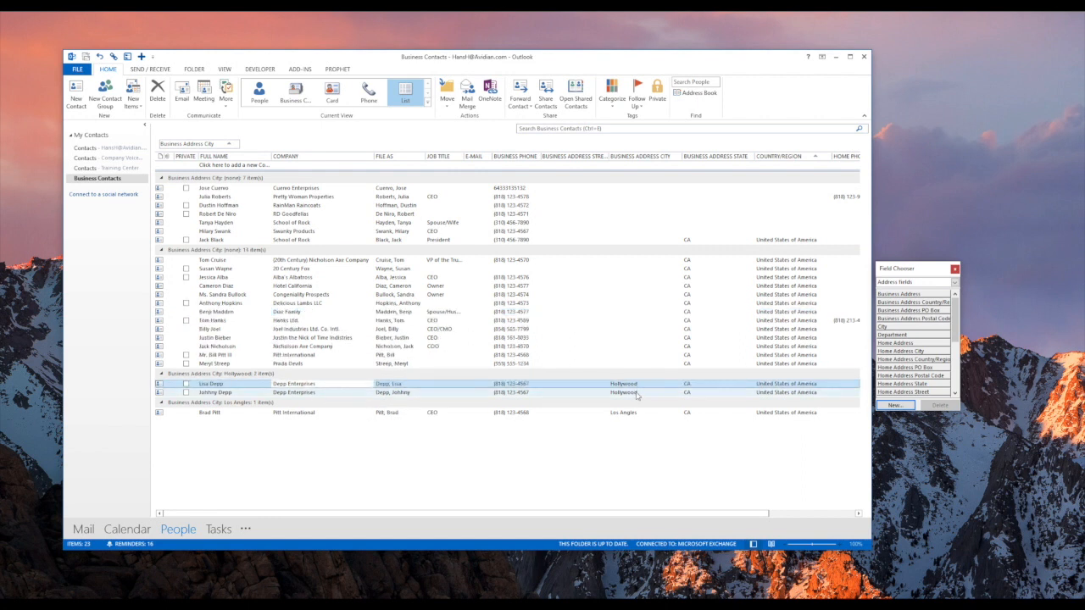
left_click_drag(293, 355, 317, 418)
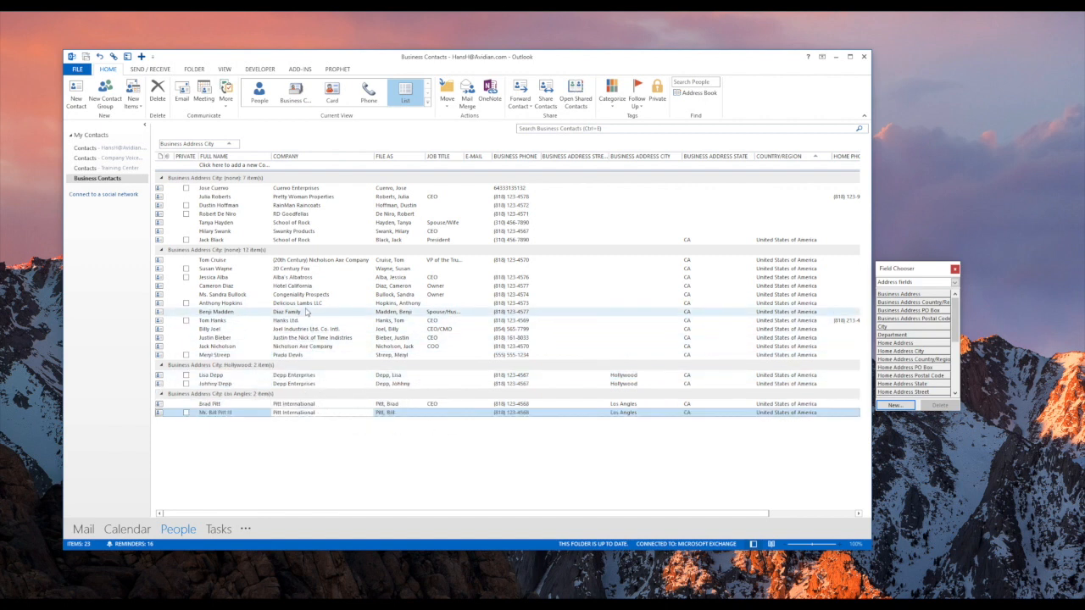
left_click_drag(303, 309, 327, 408)
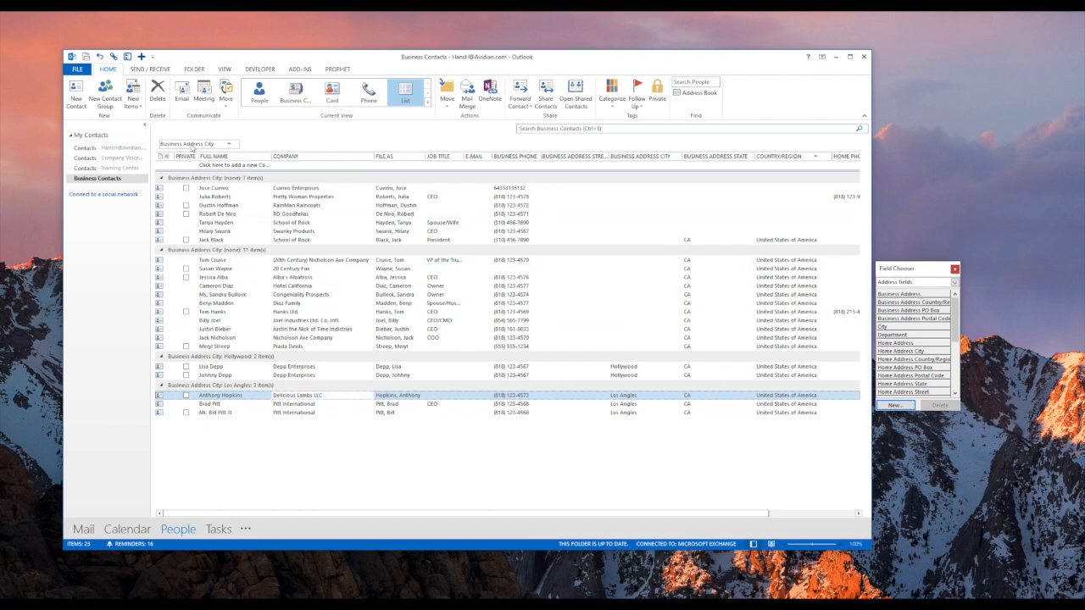
Remove the Business Address City grouping and group the contacts by the Private field
right_click(191, 148)
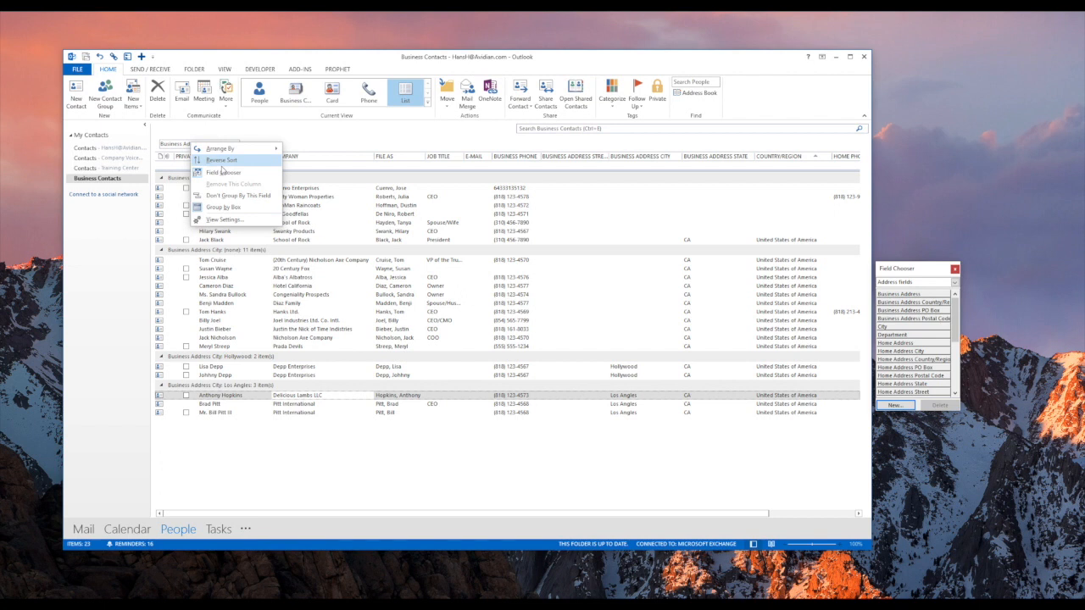
left_click(222, 196)
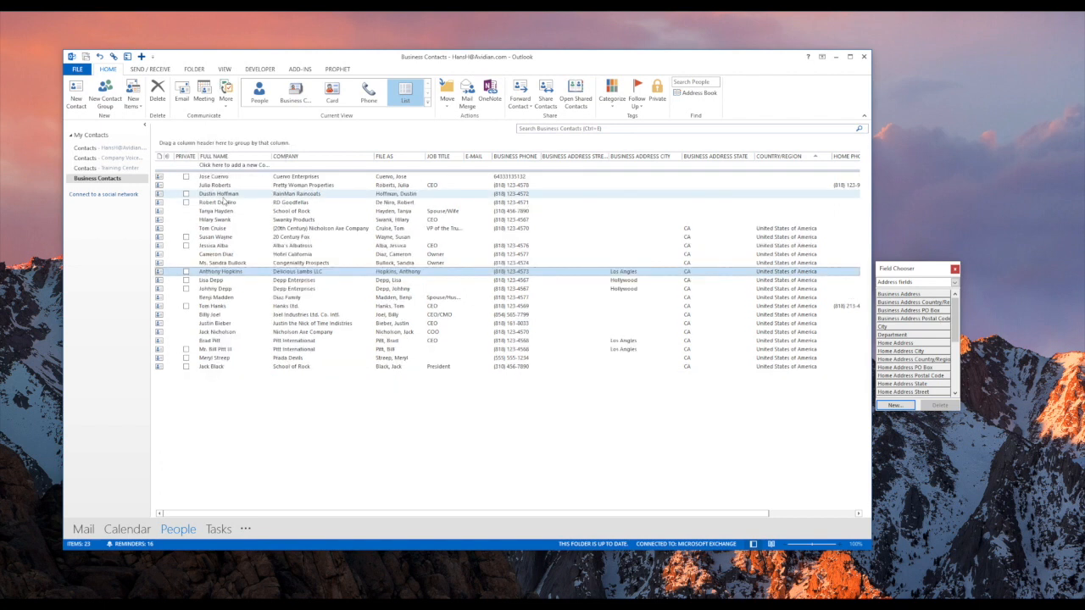
right_click(182, 157)
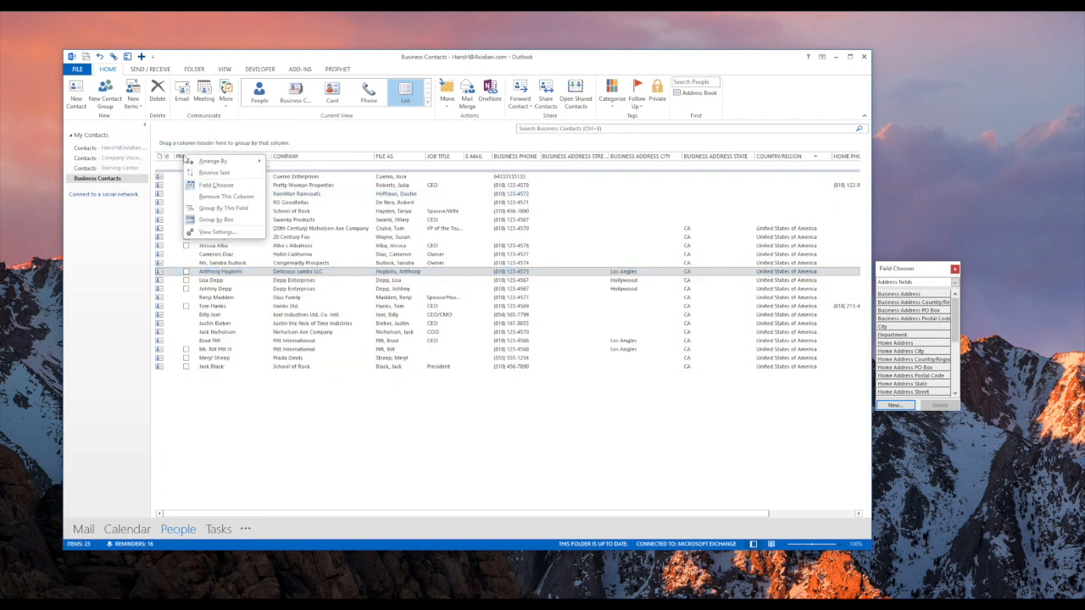
left_click(222, 208)
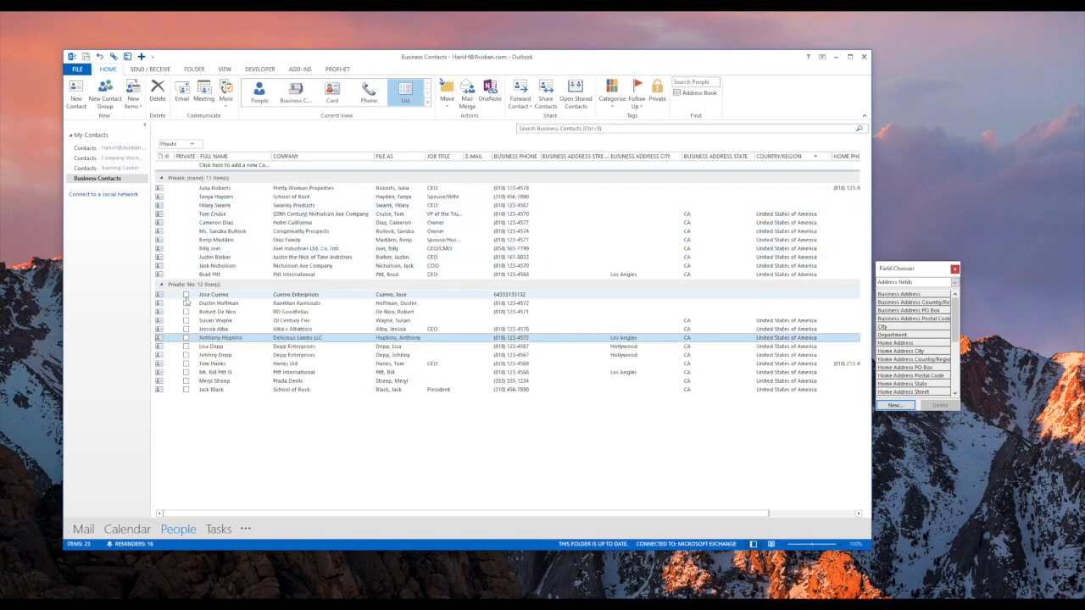
Mark the Cuervo Enterprises contact as private and move the last four contacts of the Private (none) group into Private: Yes
left_click(185, 294)
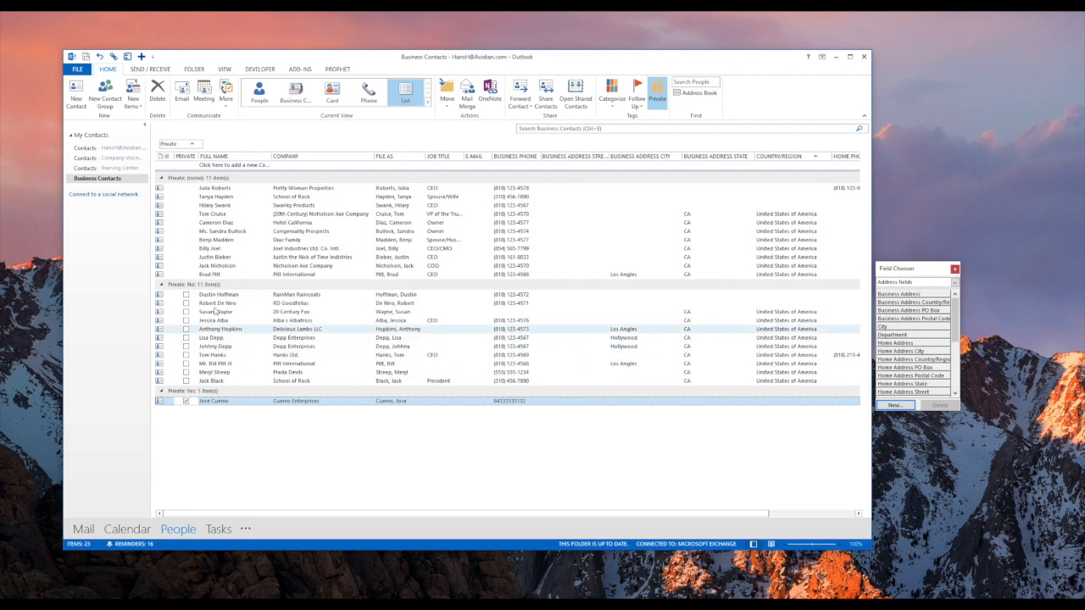
left_click(222, 248)
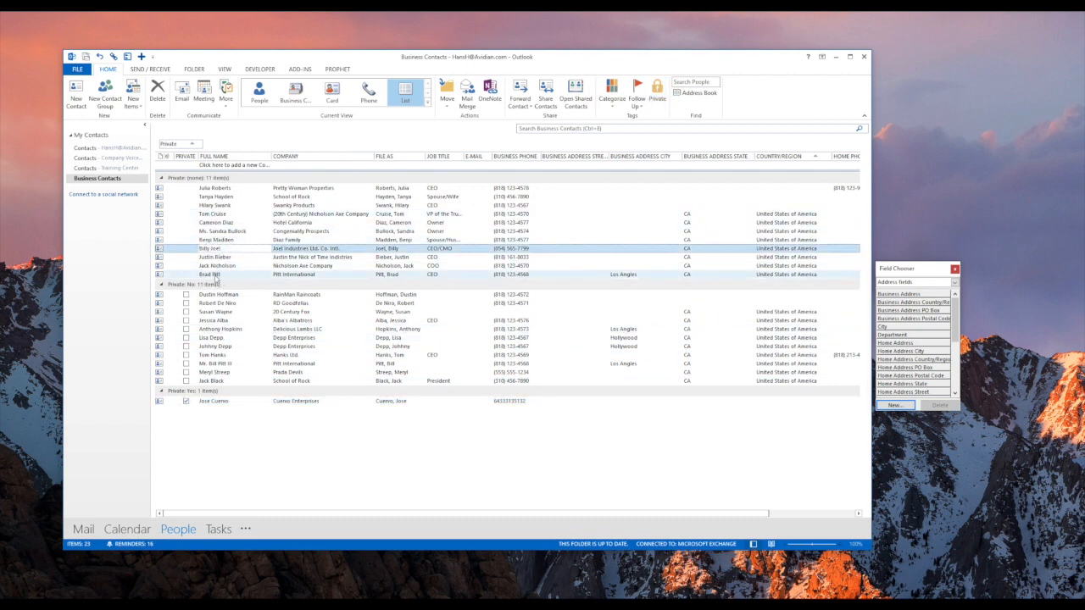
left_click(158, 265, "shift")
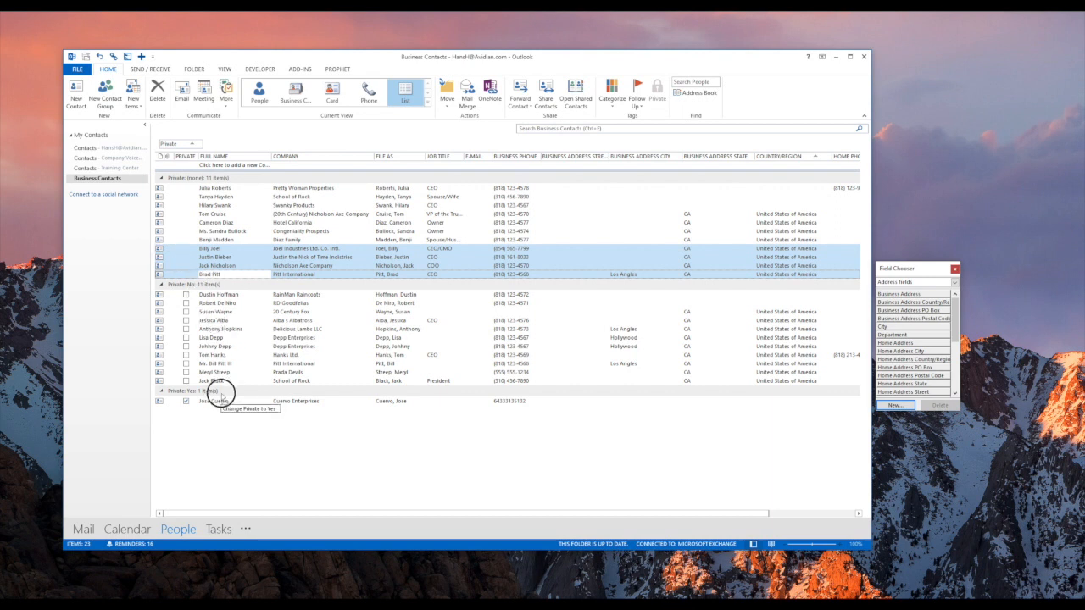
left_click_drag(222, 403, 224, 404)
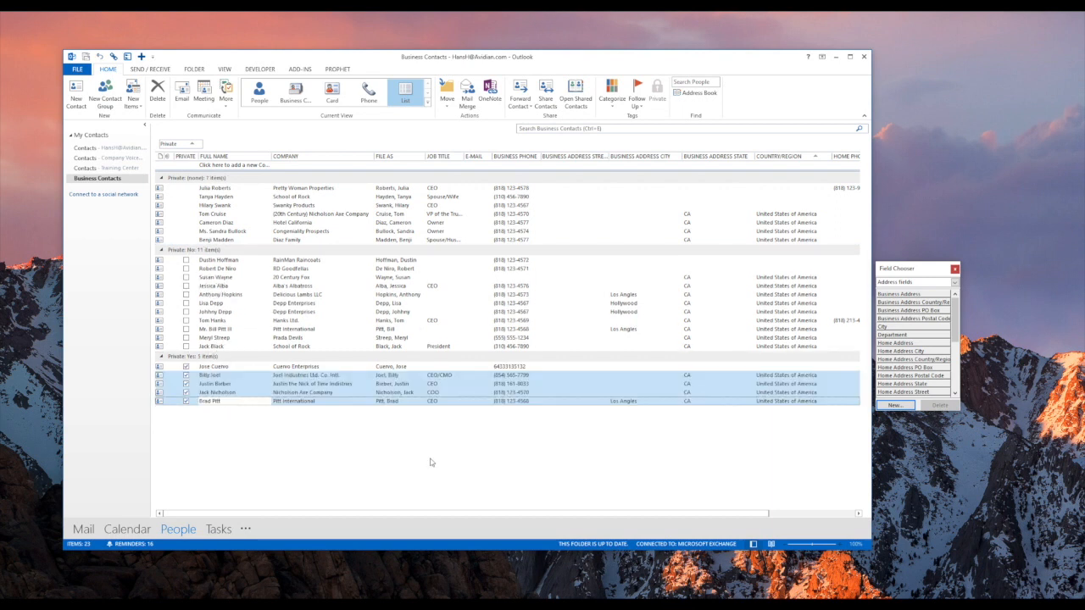
Move the (20th Century) Nicholson Axe Company and RD Goodfellas contacts together into the Private: Yes group
left_click(222, 214)
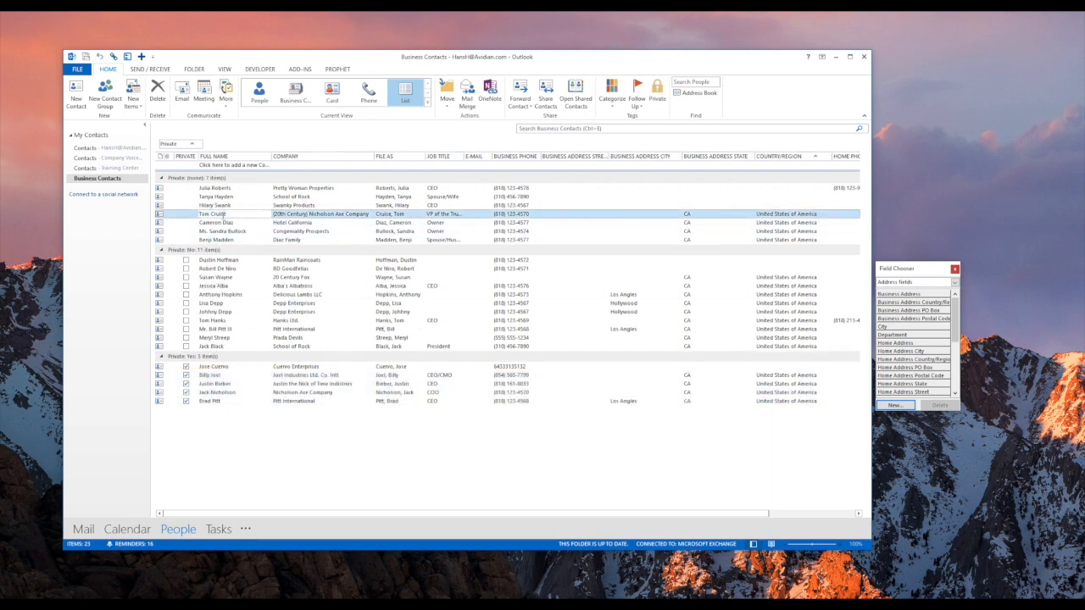
left_click(219, 269, "ctrl")
left_click_drag(194, 276, 218, 382)
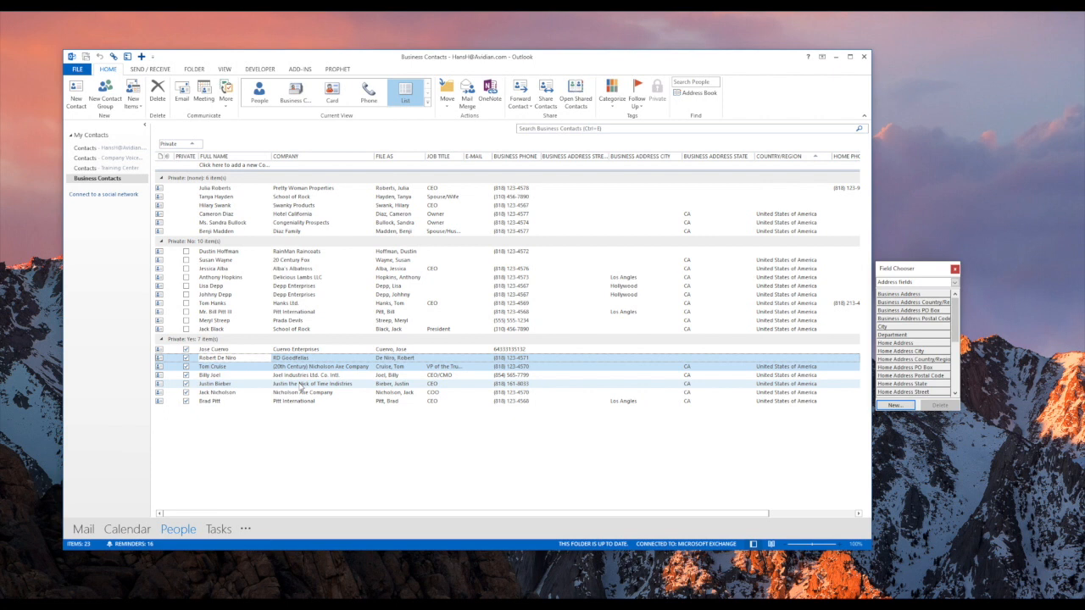